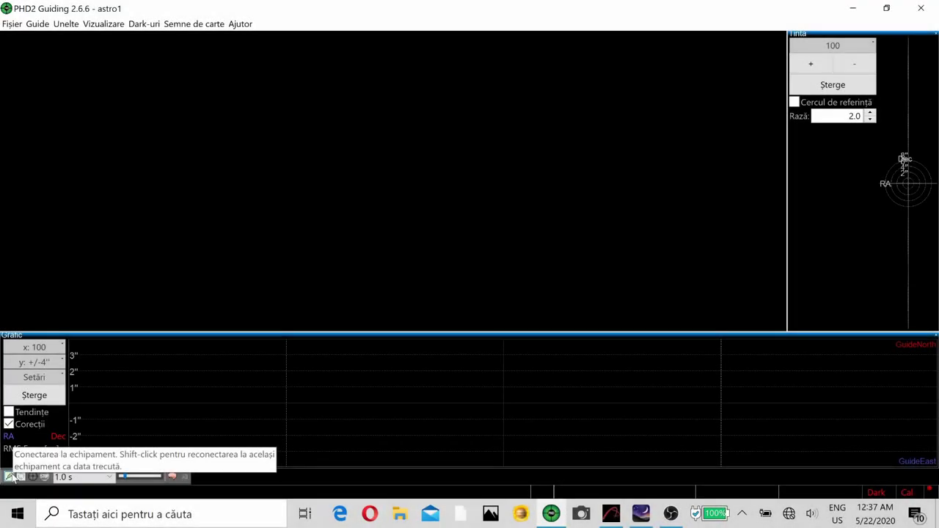
Connect the ZWO ASI guide camera and save the captured M51 star field as m51.fit
left_click(11, 477)
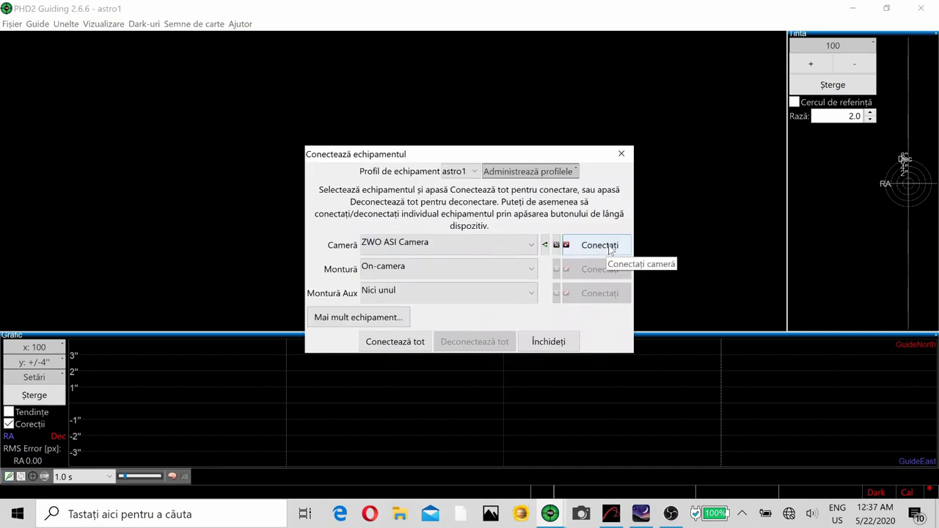
left_click(609, 248)
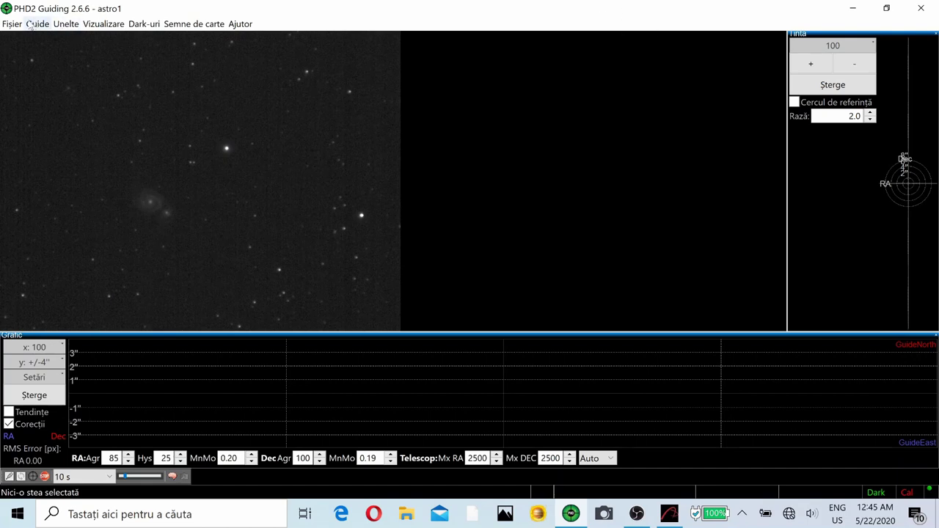
key("ctrl+s")
type("m51")
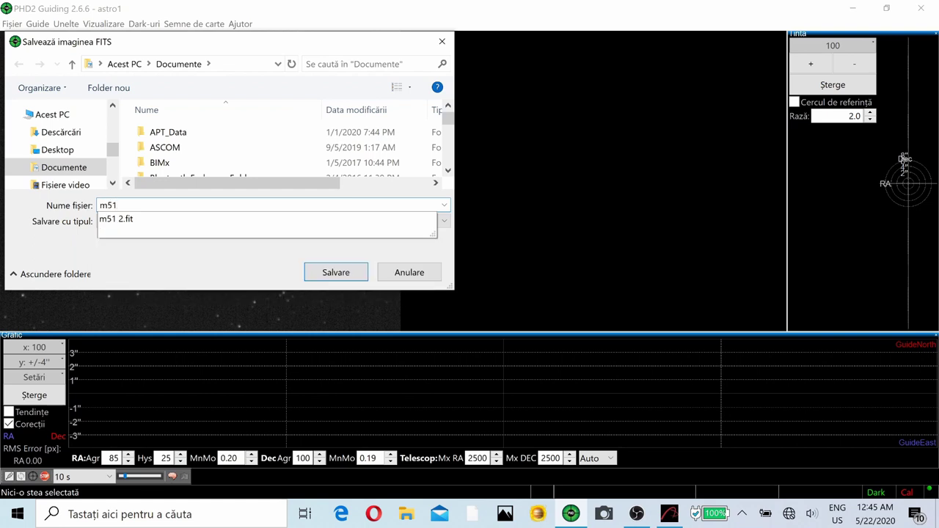
key("Return")
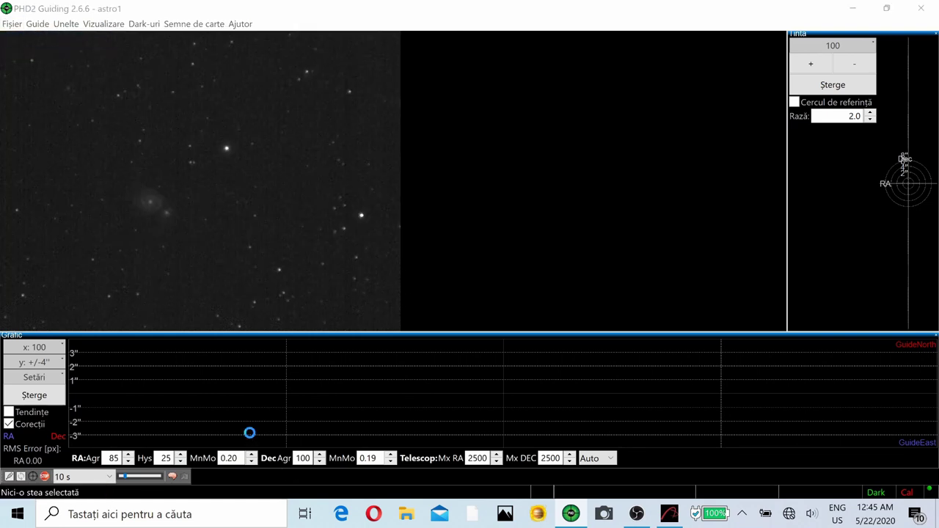
key("ctrl+s")
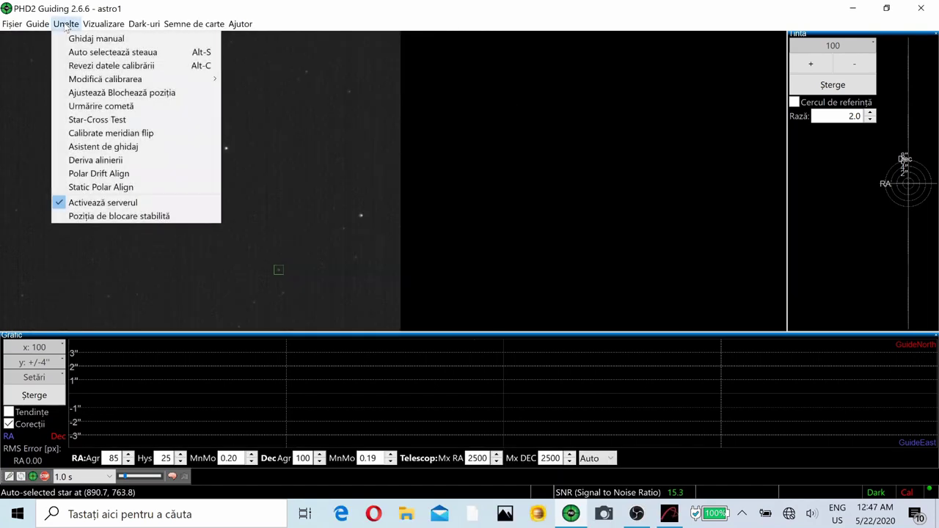
Auto-select a guide star (Alt-S) and bring up the auto dithering guiding options
left_click(85, 53)
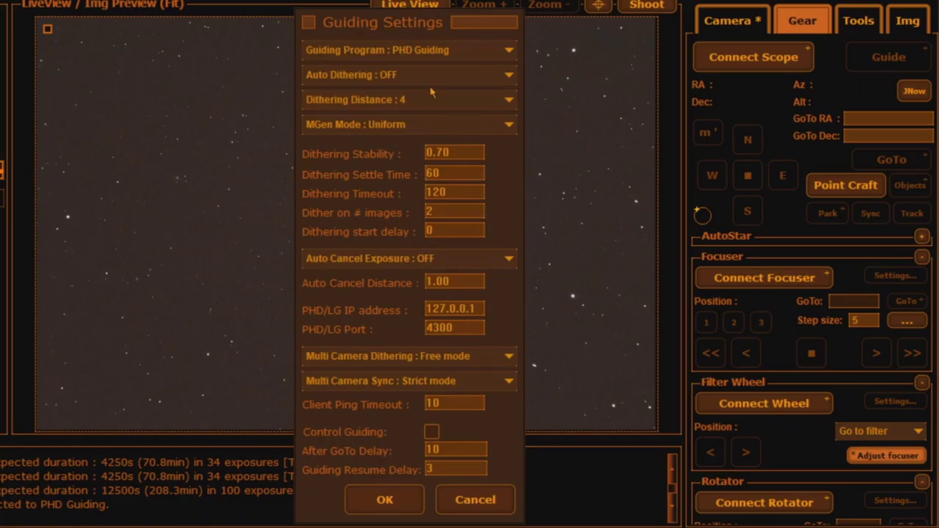
left_click(431, 76)
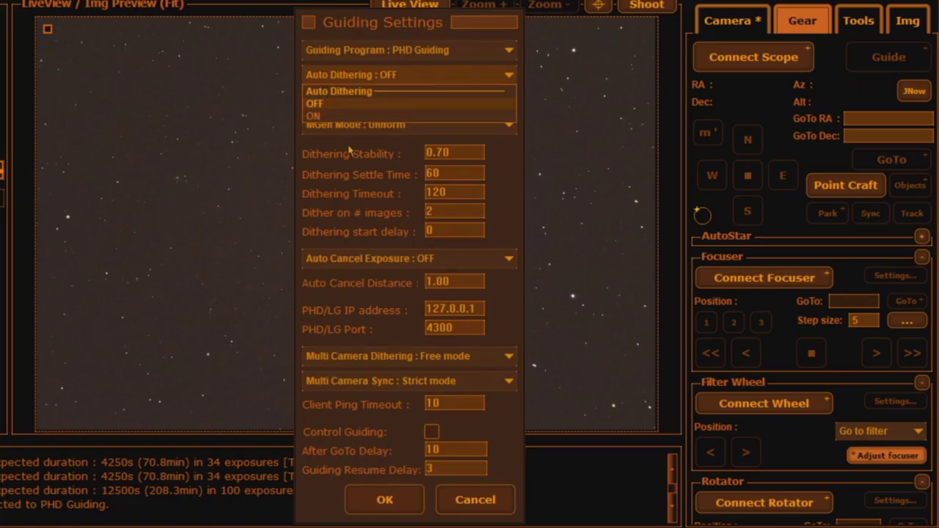
Turn Auto Dithering on, start a 120 s ISO 1600 bulb exposure on the D7200, and return to PHD2
left_click(344, 117)
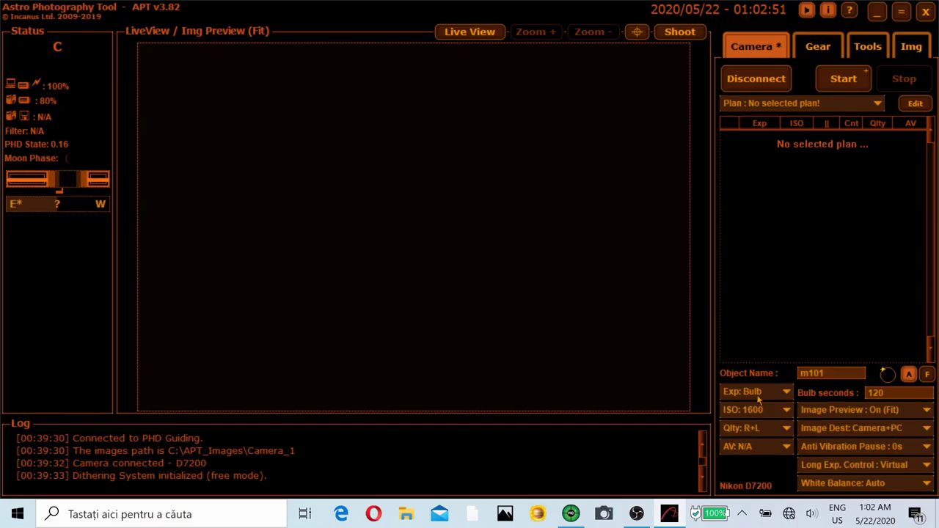
left_click(681, 33)
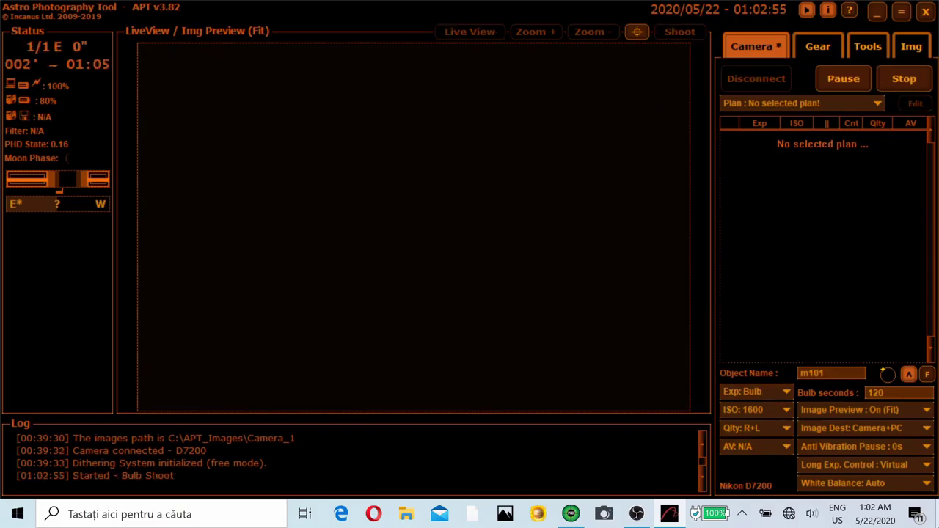
left_click(572, 514)
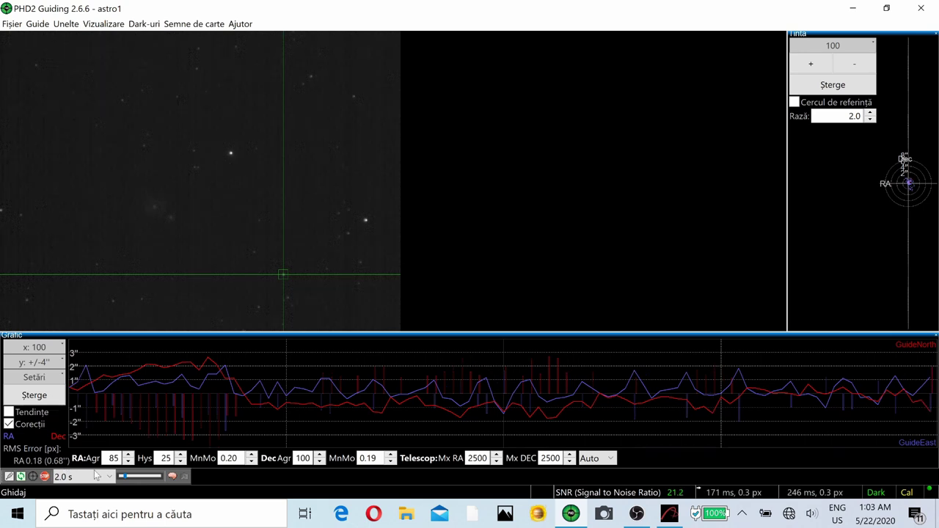
Check the guiding SNR in PHD2's status bar
mouse_move(677, 497)
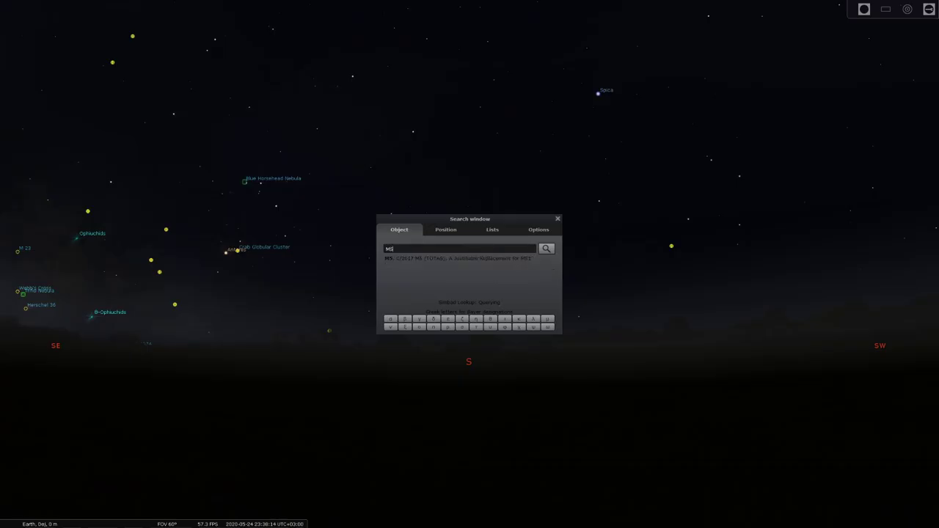
type("1")
key("Return")
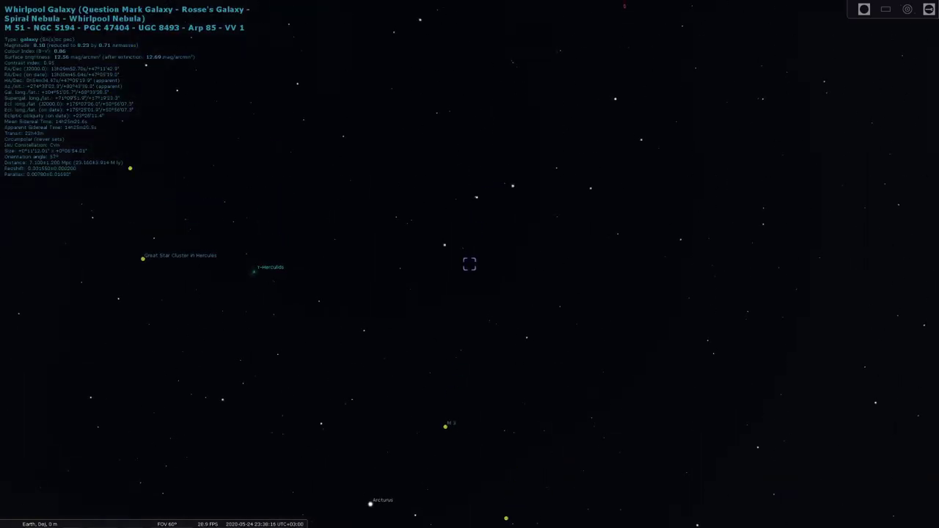
mouse_move(128, 520)
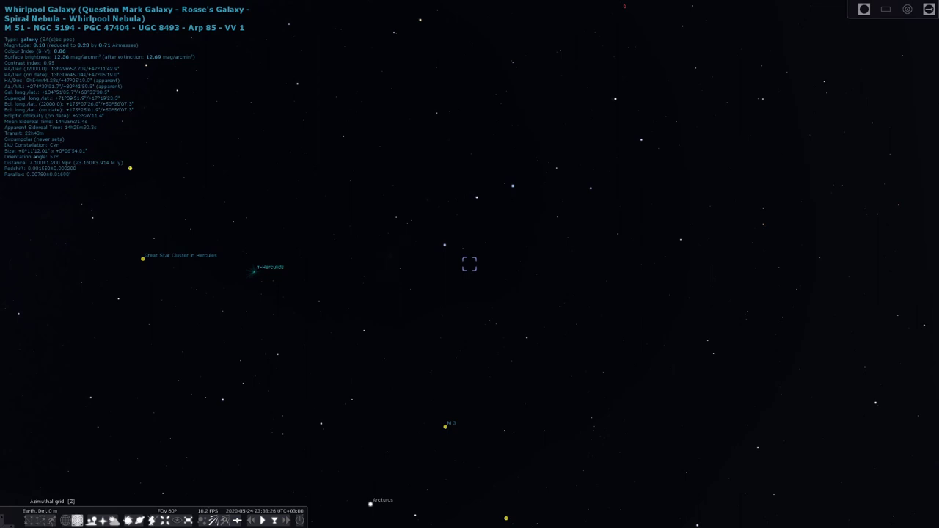
scroll(468, 262, "up", 5)
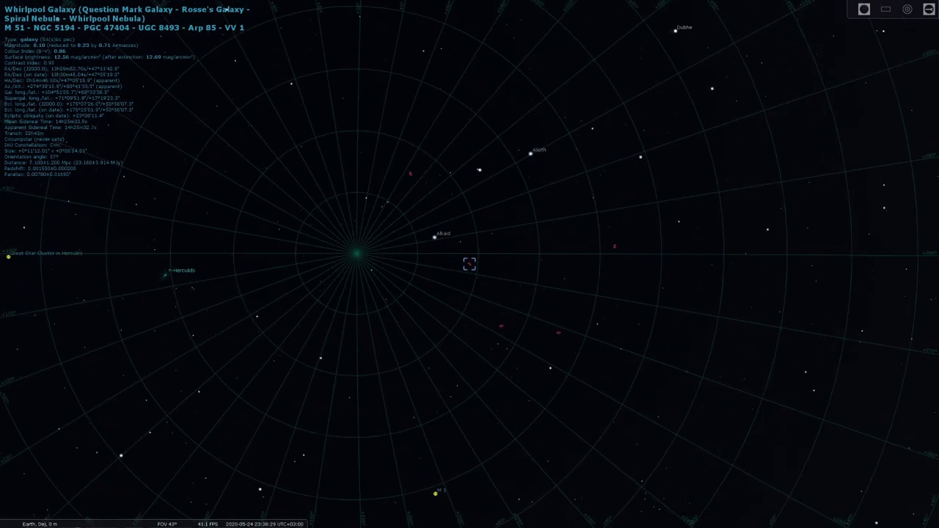
scroll(468, 262, "down", 3)
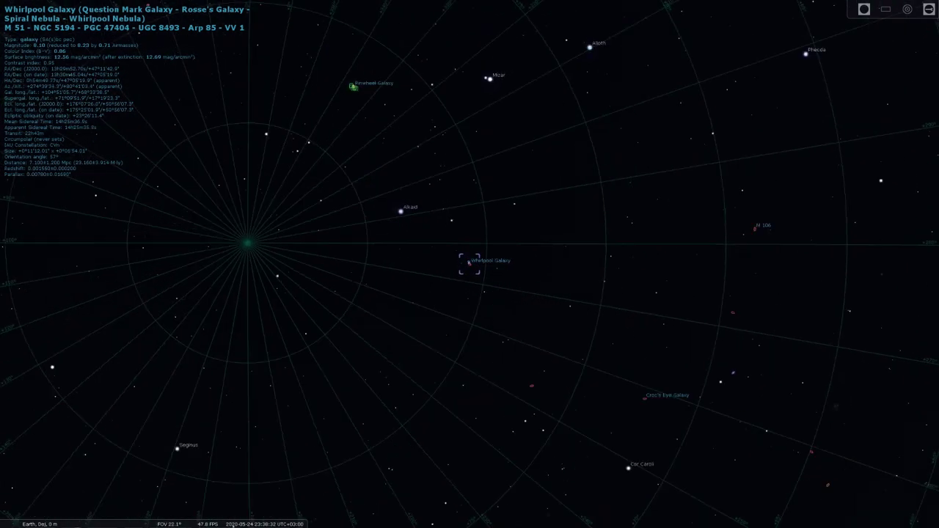
scroll(468, 262, "down", 2)
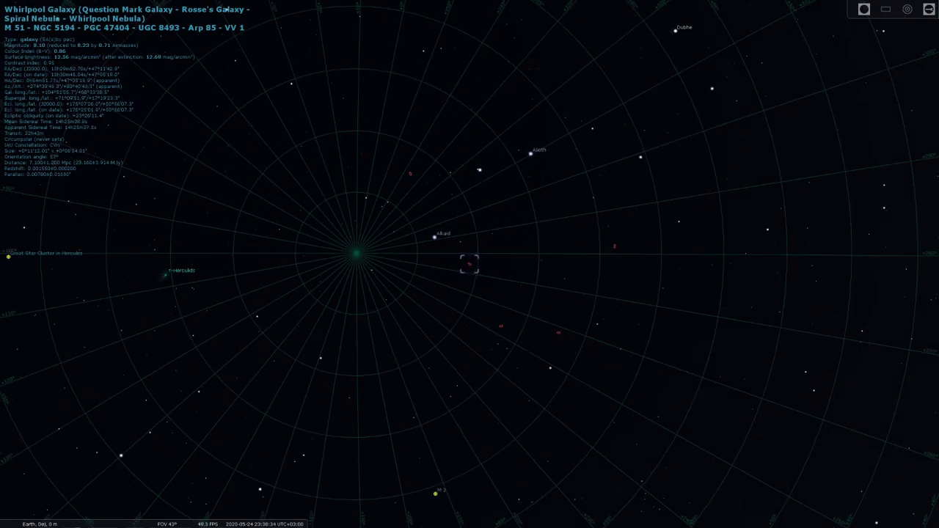
scroll(468, 262, "down", 4)
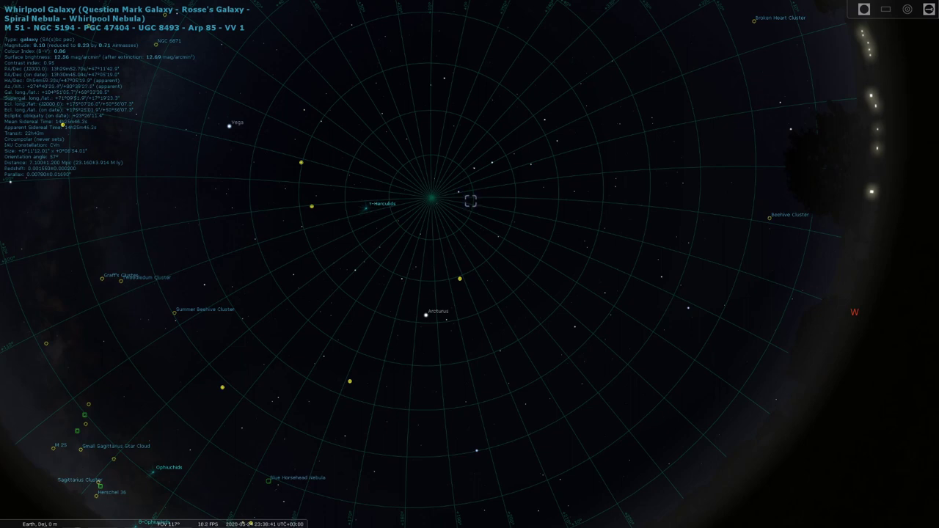
key("Left")
key("Down")
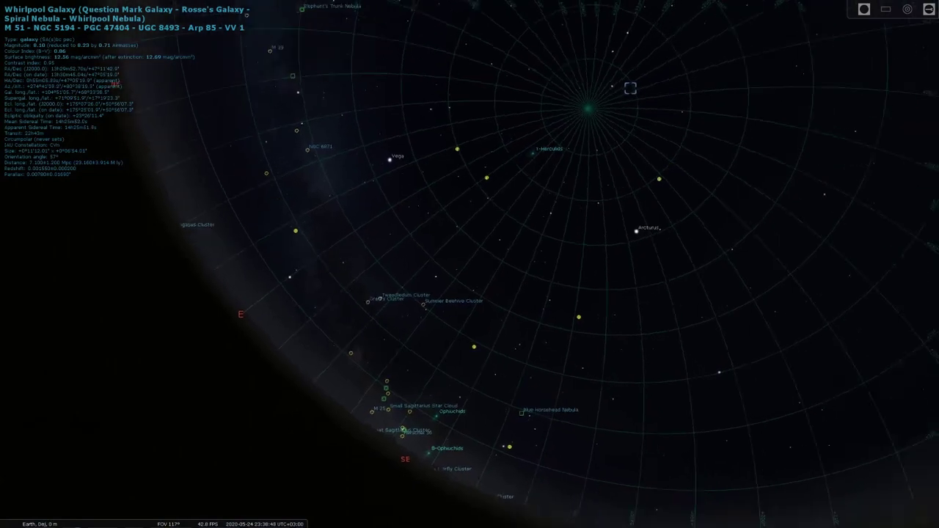
key("Right")
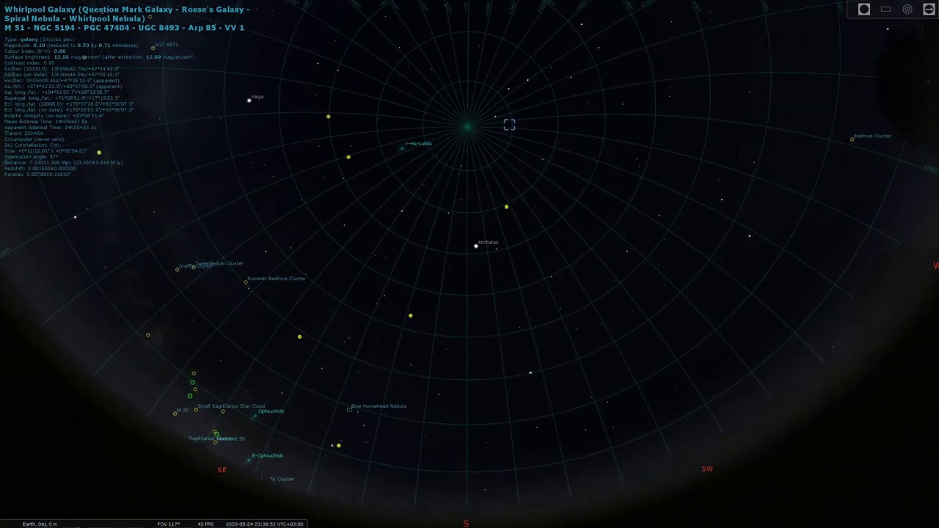
key("Up")
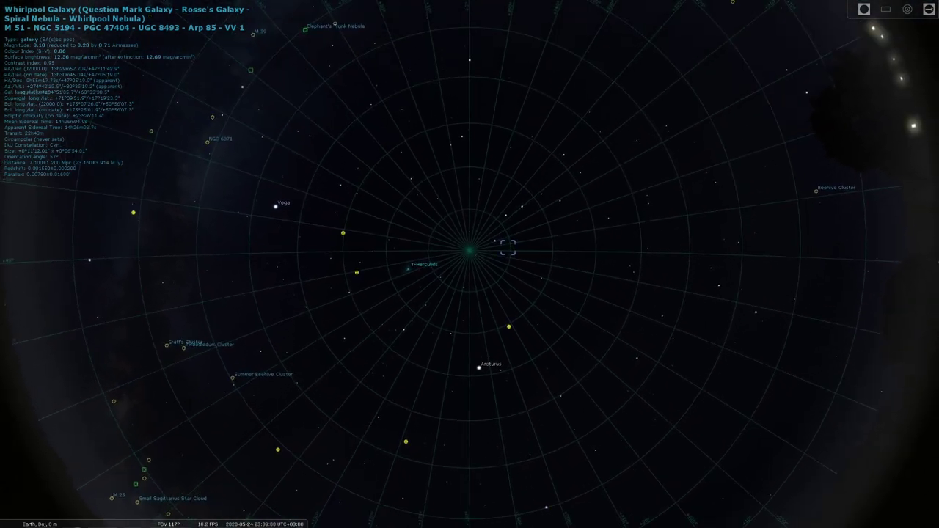
key("Page_Up")
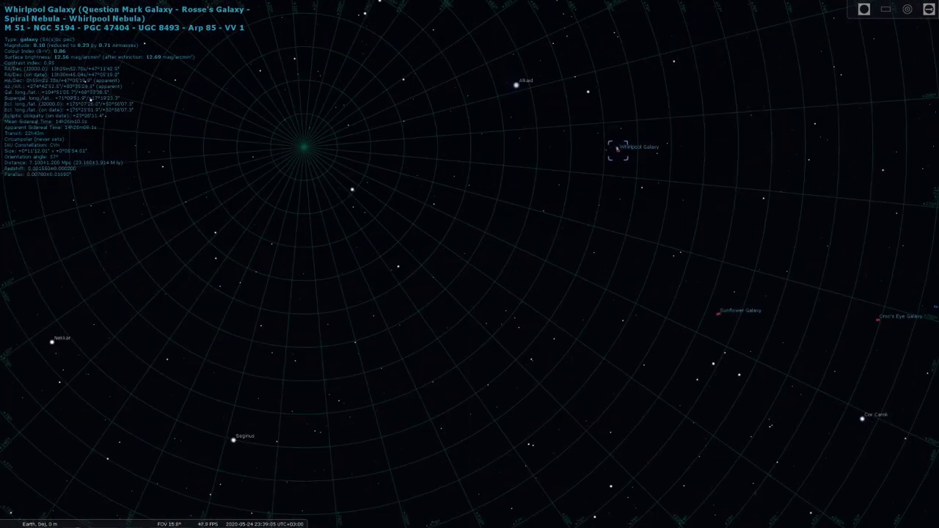
key("ctrl+shift+c")
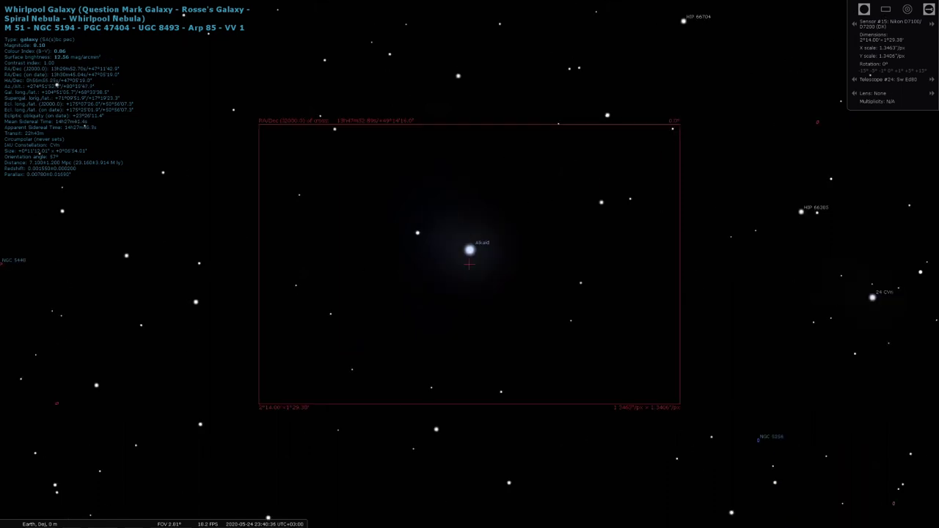
scroll(937, 500, "down", 3)
left_click_drag(932, 499, 597, 320)
key("space")
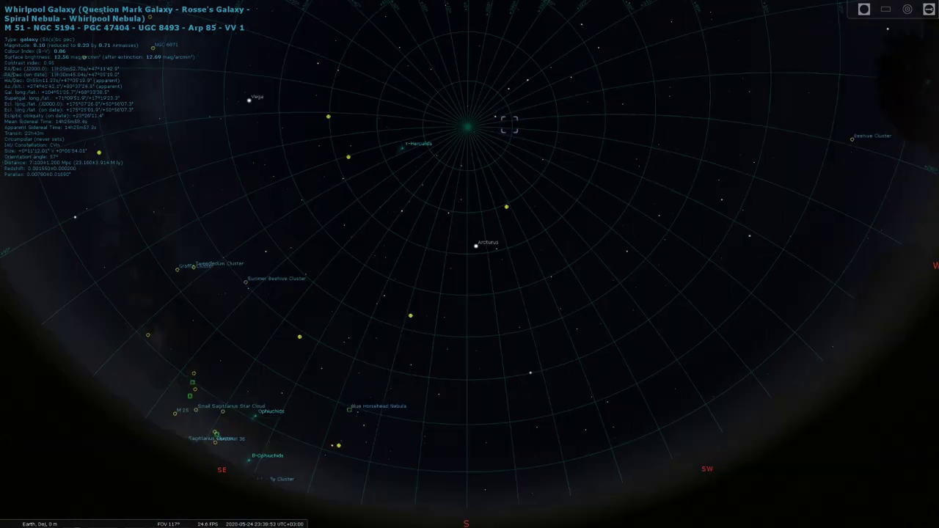
key("Up")
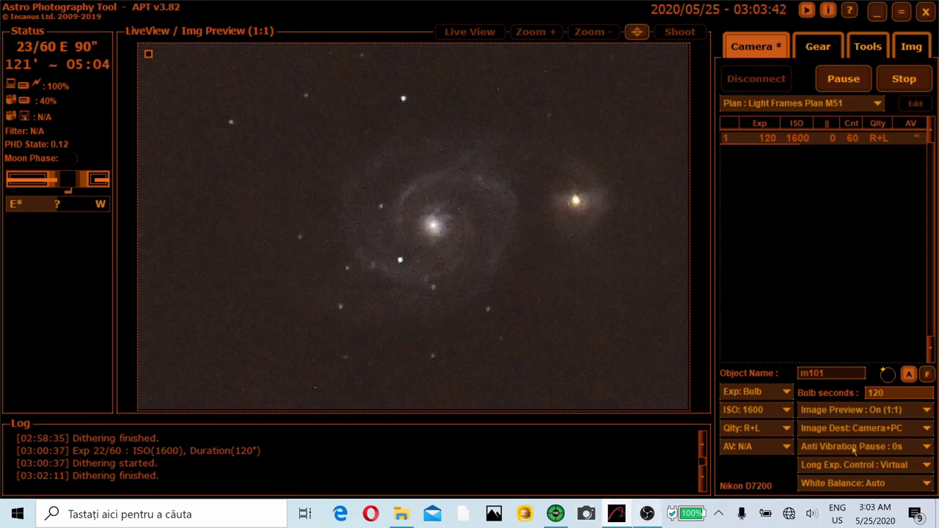
Bring the PHD2 guiding window back to the front
left_click(556, 515)
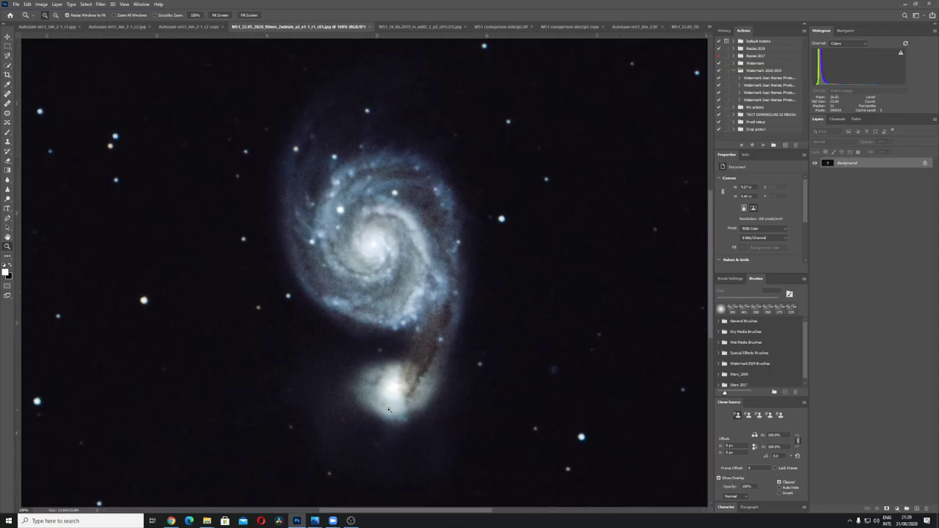
left_click(202, 26)
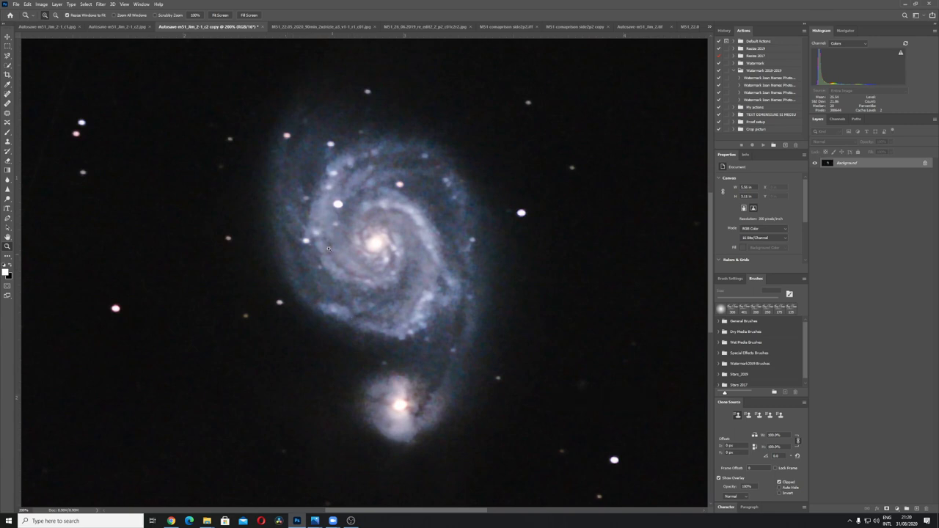
left_click(301, 26)
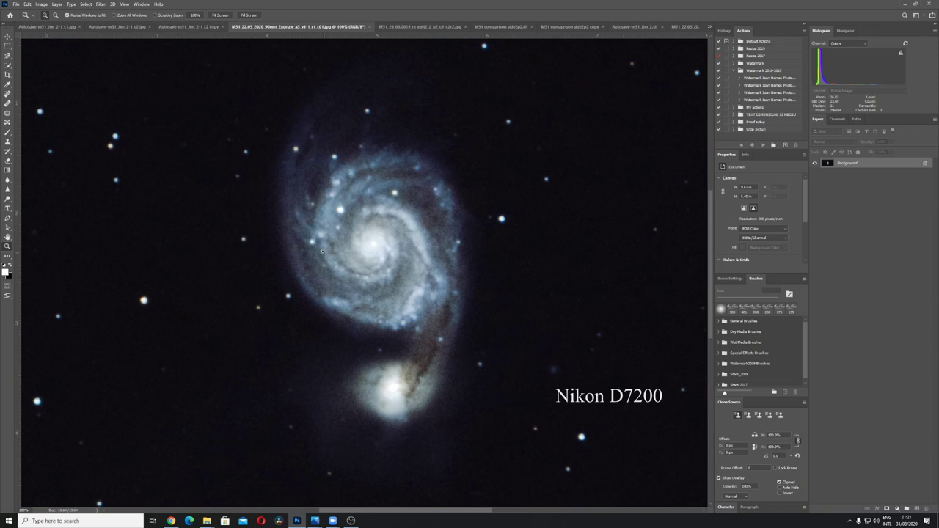
left_click(191, 27)
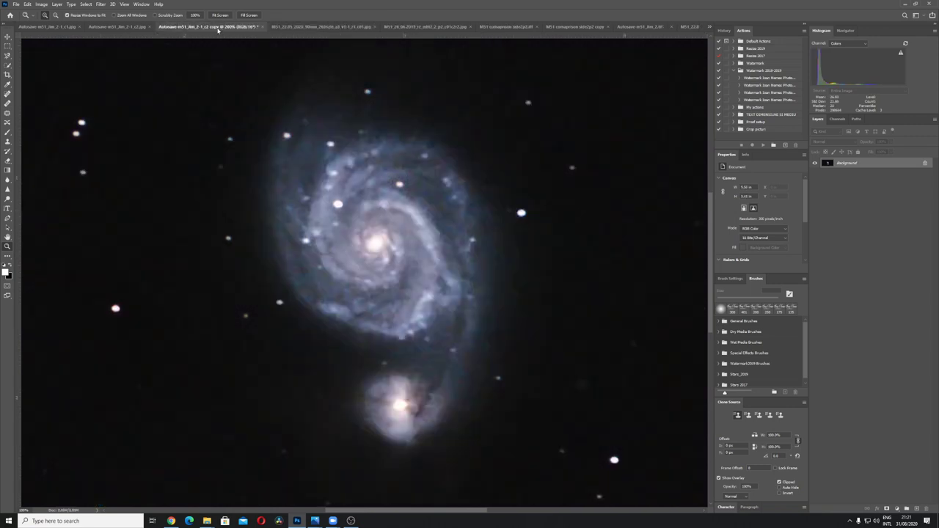
left_click(291, 27)
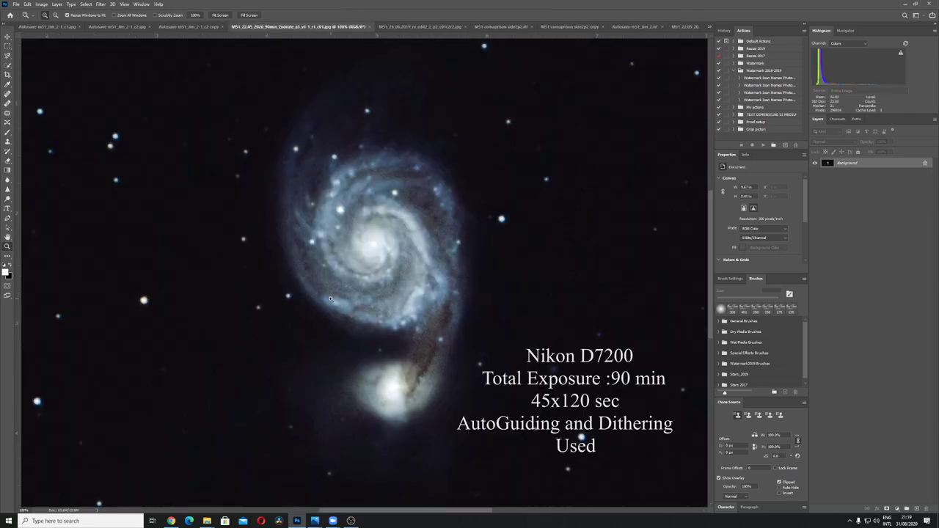
Switch between the D750 and unguided D7200 images and pick the 200 px brush preset
left_click(205, 25)
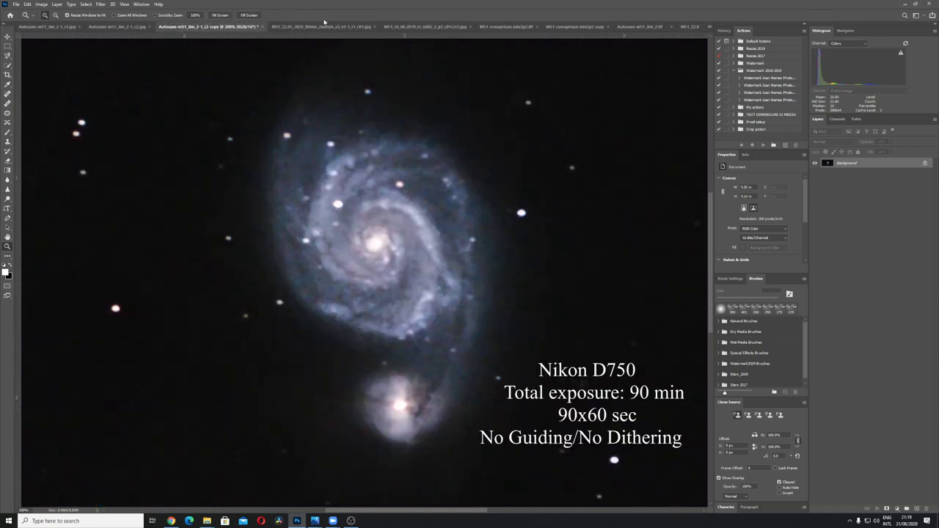
left_click(415, 26)
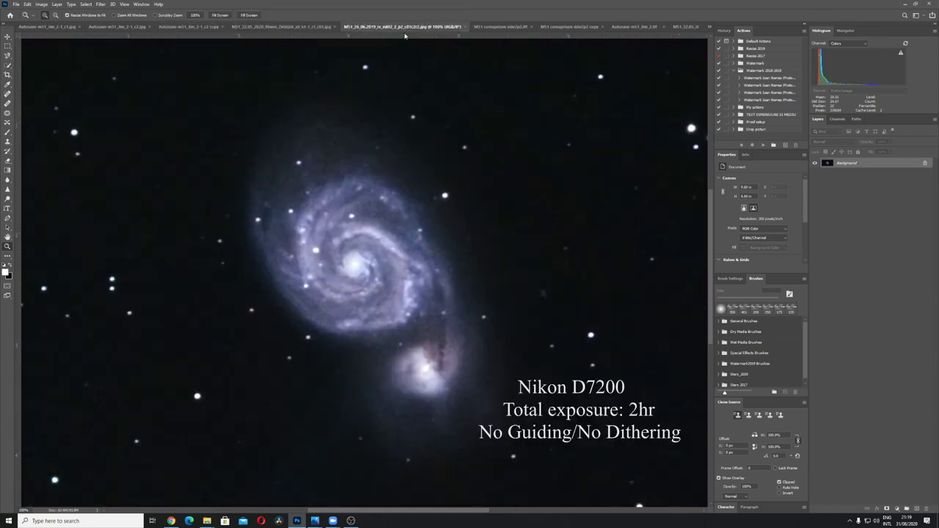
left_click(773, 312)
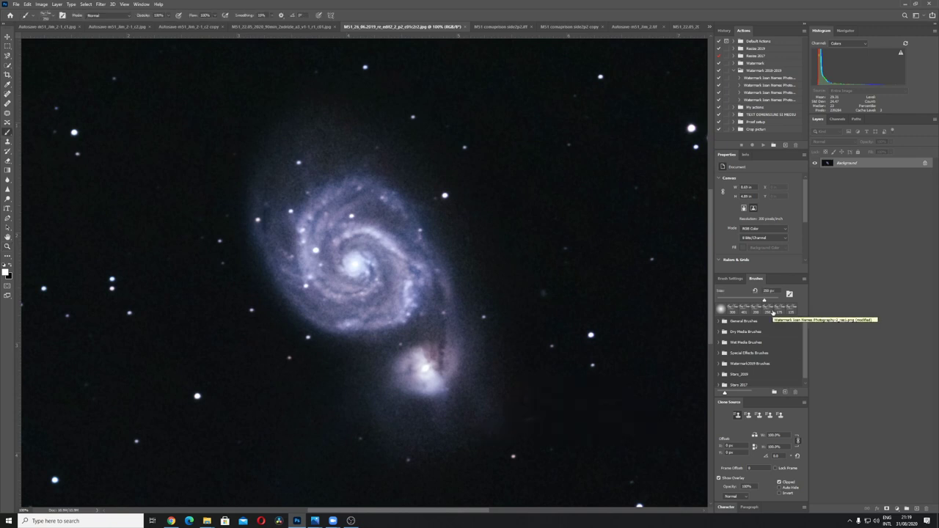
key("z")
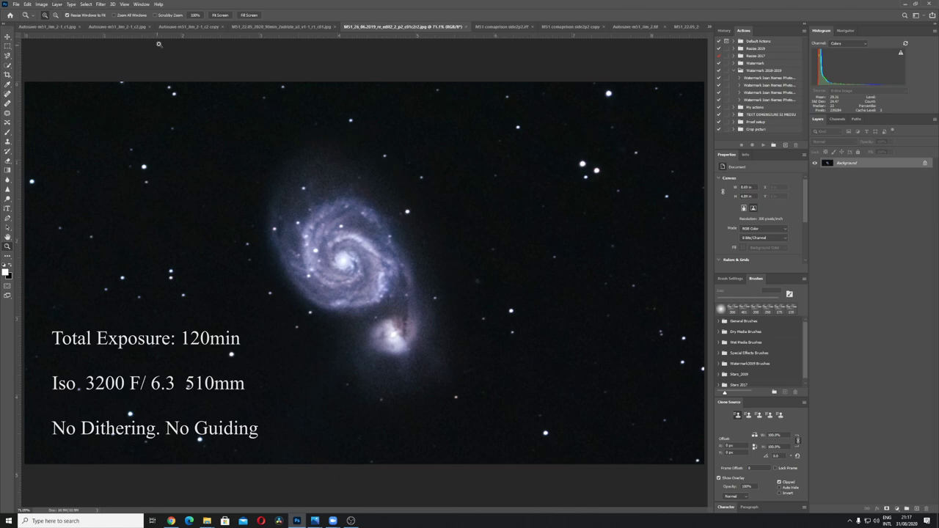
Compare the greyer D750 image with the 2-hour unguided one at 200%, ending on the D7200 image
left_click(195, 28)
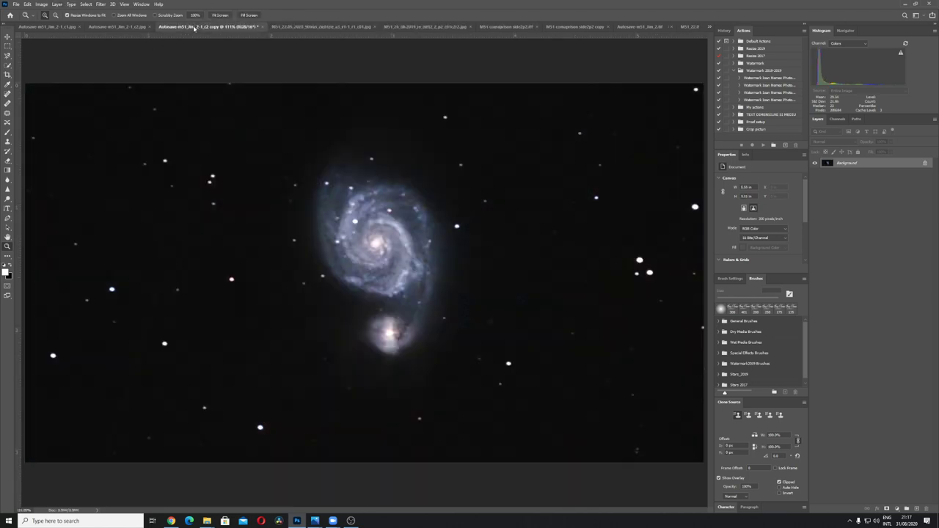
left_click(403, 28)
left_click(214, 28)
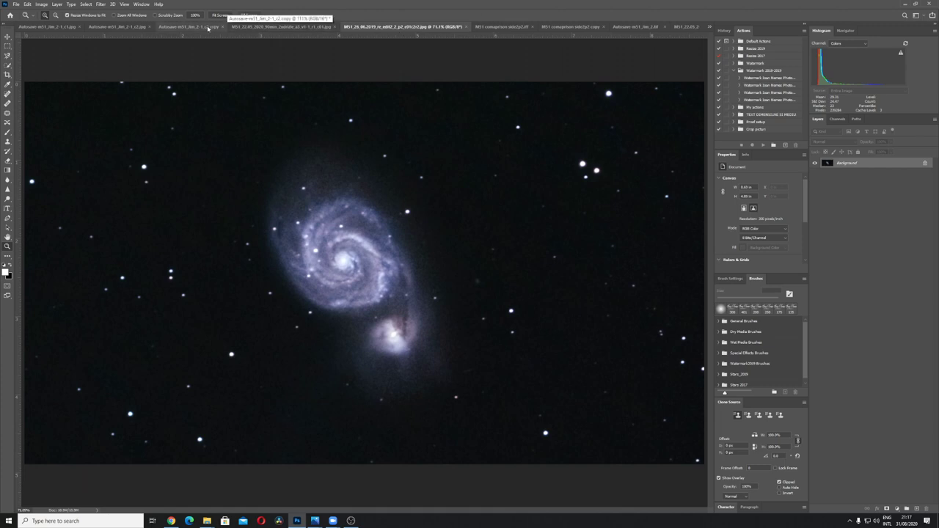
left_click(208, 27)
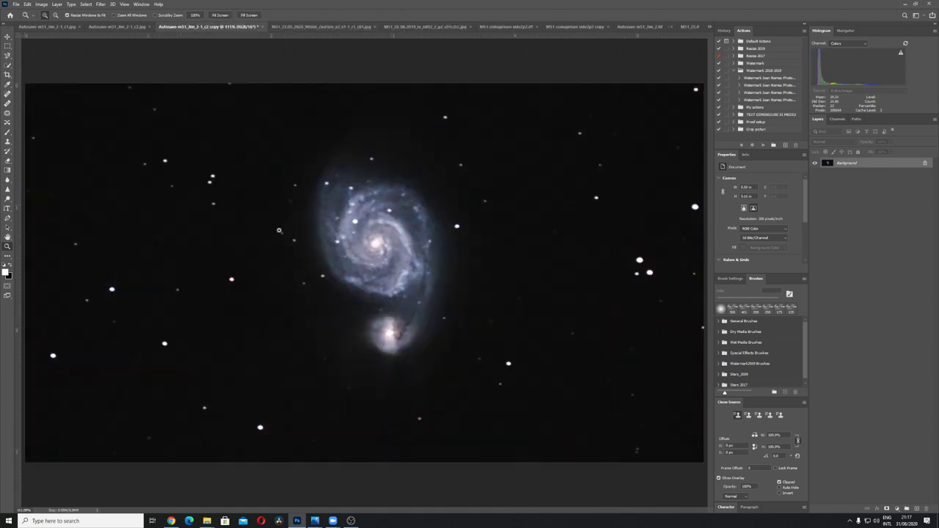
left_click(376, 243)
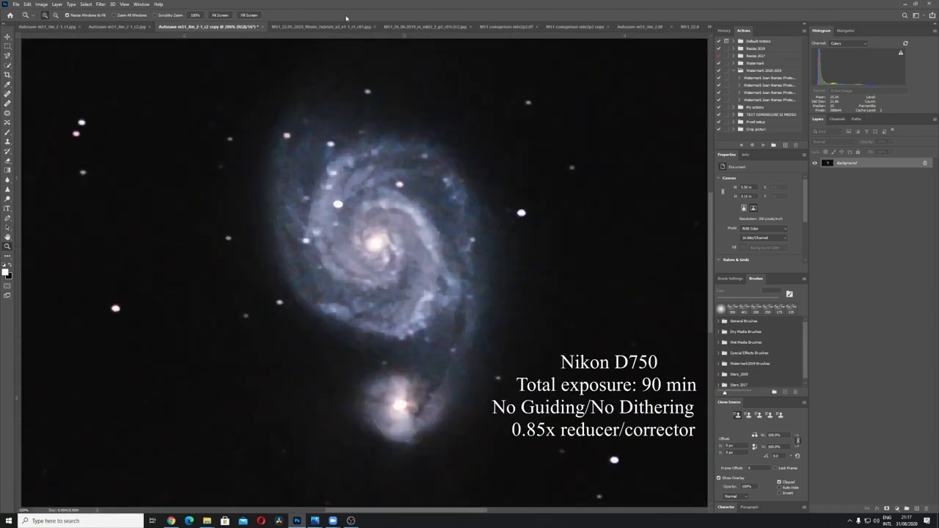
key("h")
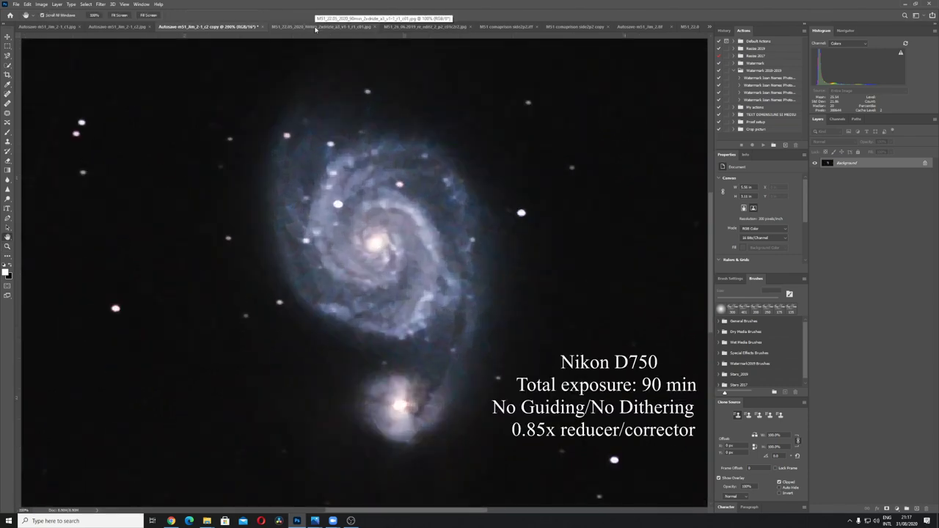
left_click(440, 27)
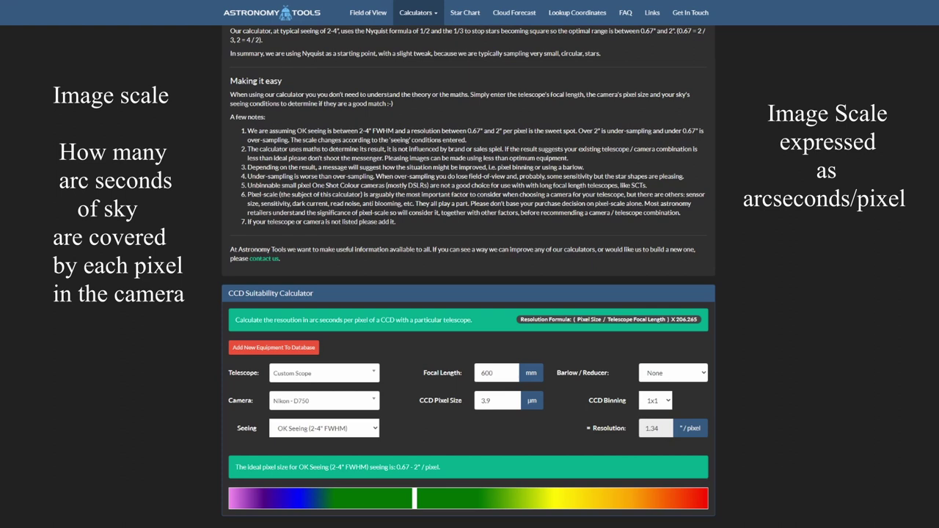
scroll(764, 461, "up", 3)
scroll(765, 460, "down", 5)
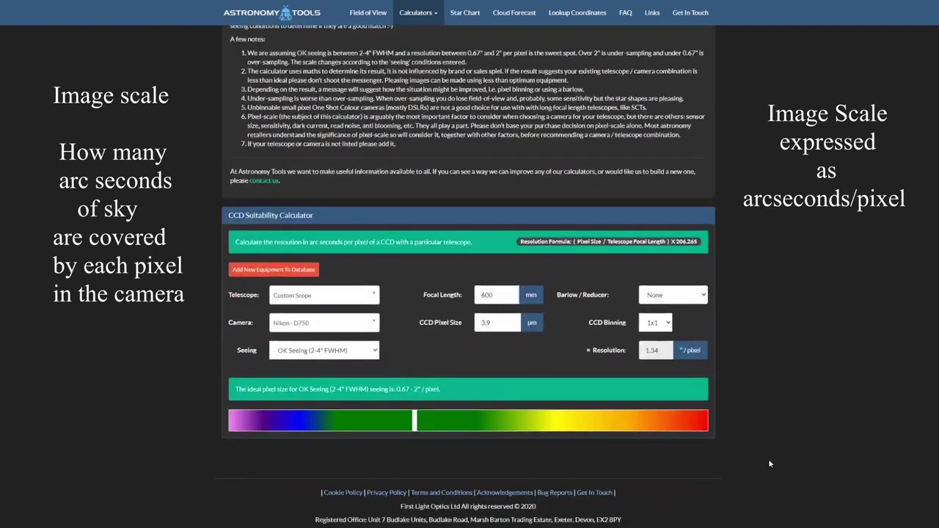
scroll(768, 458, "up", 1)
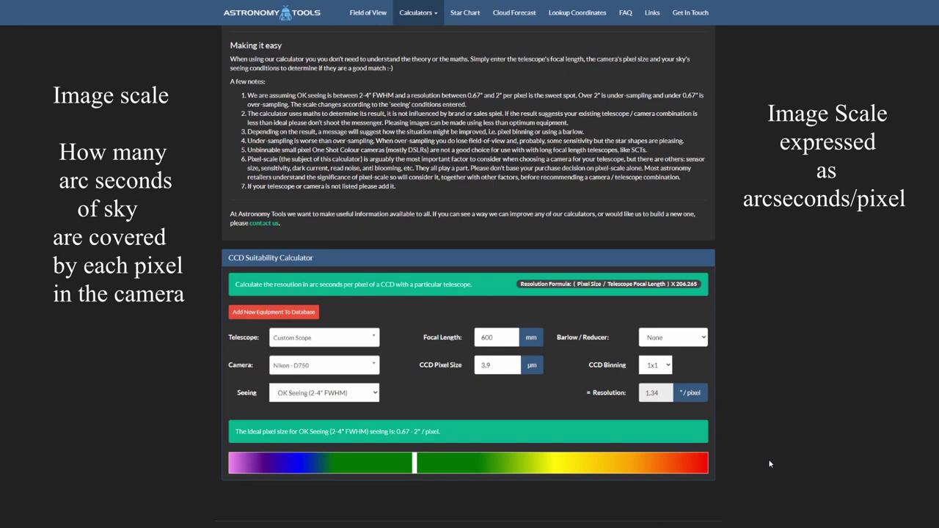
scroll(472, 229, "up", 2)
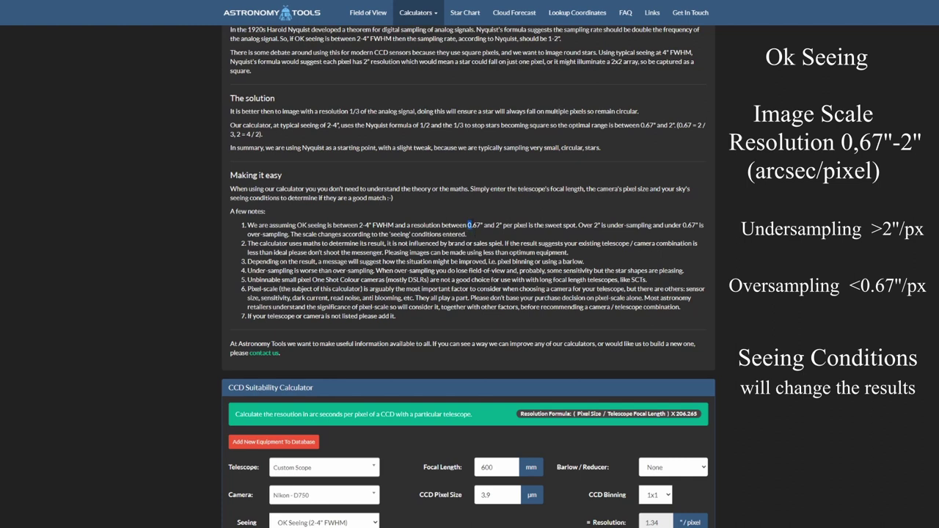
left_click_drag(468, 225, 502, 225)
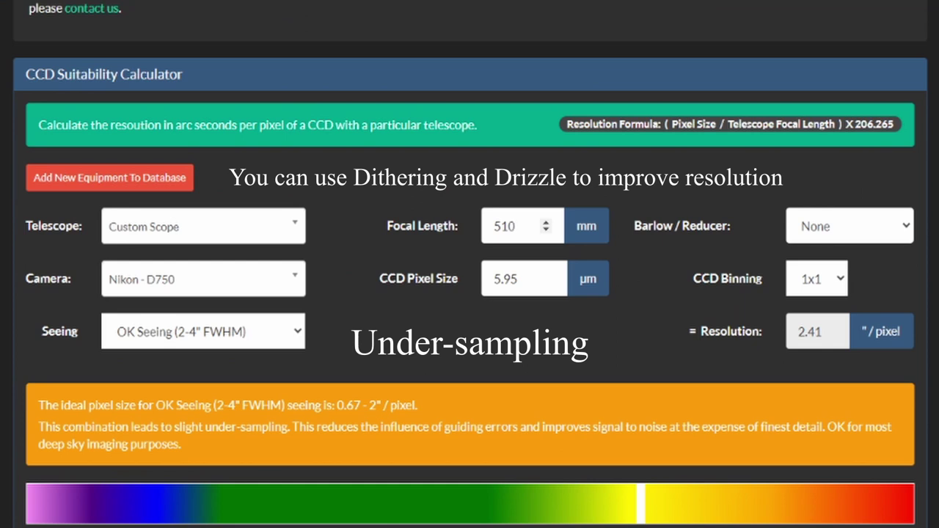
left_click(516, 226)
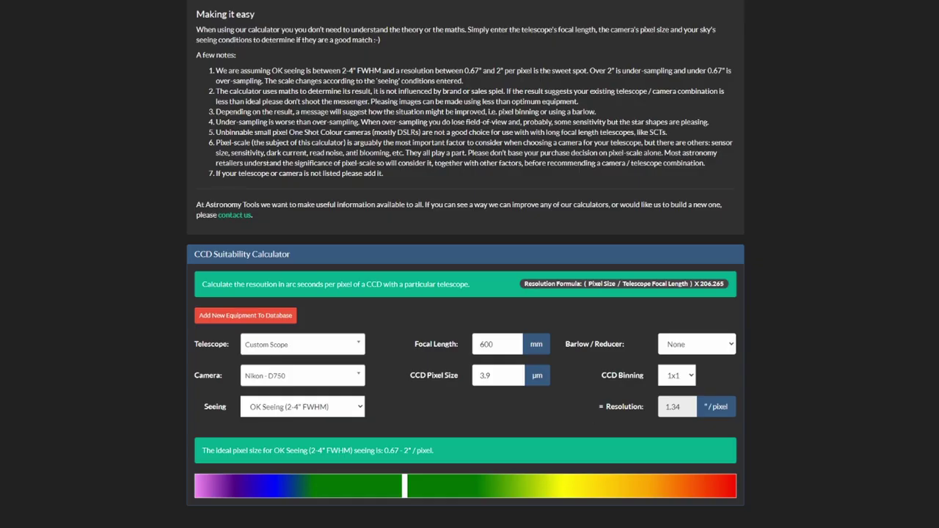
Replace CCD Pixel Size 3.9 with 5.95 and Focal Length 600 with 510 mm, giving 2.41"/pixel
left_click_drag(491, 376, 477, 375)
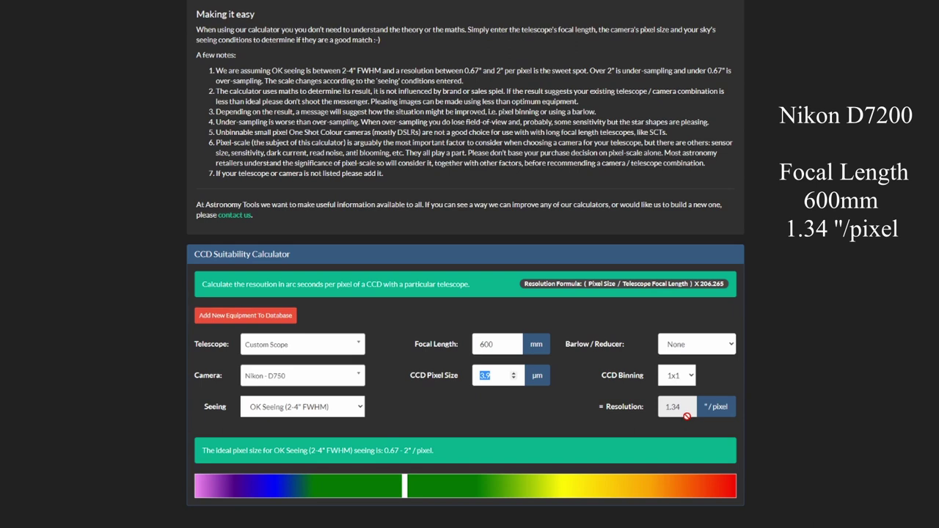
double_click(496, 344)
type("510")
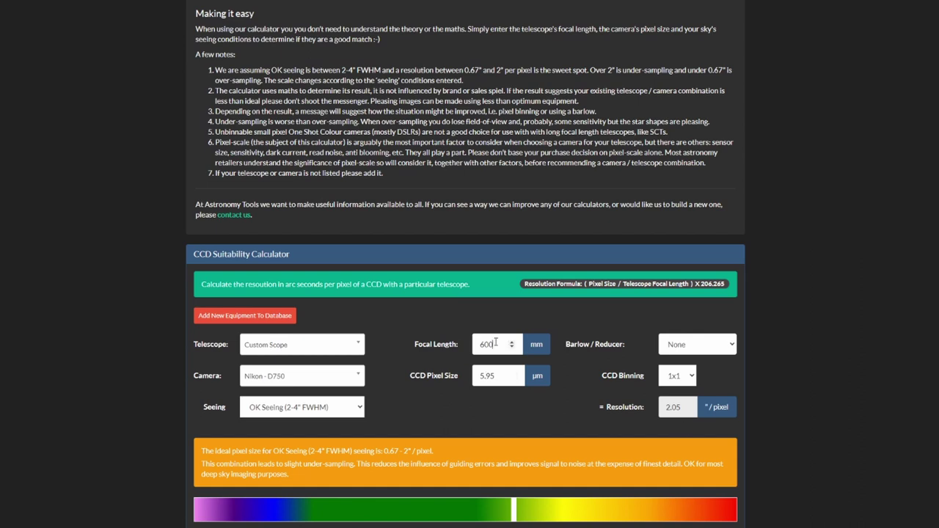
left_click_drag(505, 345, 453, 346)
type("510")
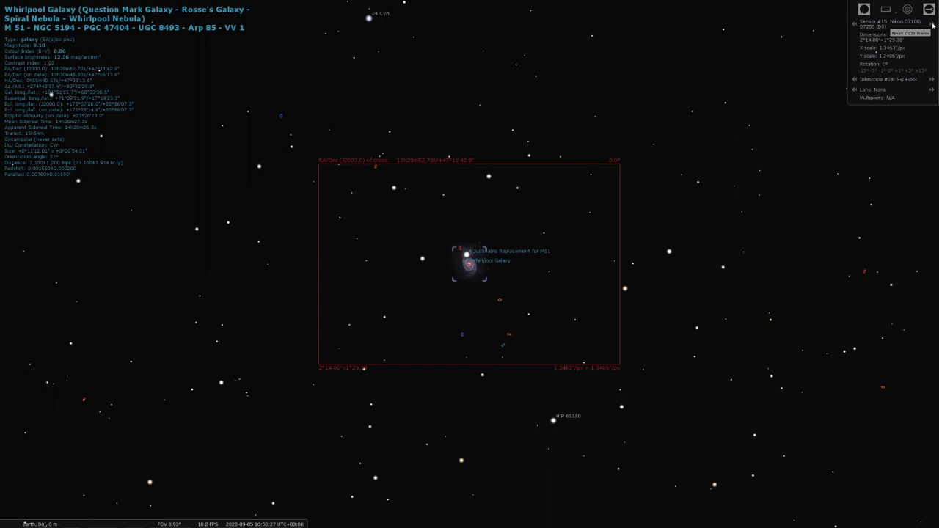
Cycle the Oculars sensor frame from Nikon D7200 to D750, then to ZWO ASI120MM-S
left_click(932, 25)
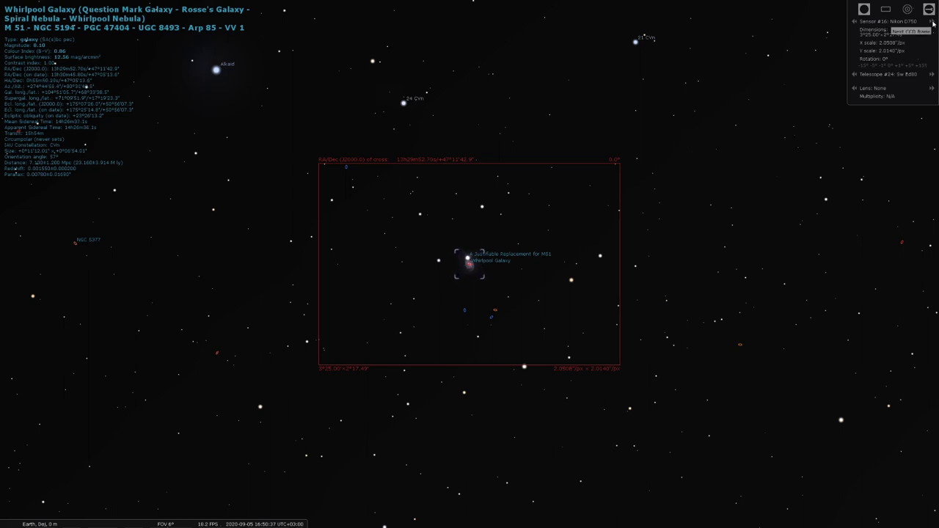
left_click(932, 25)
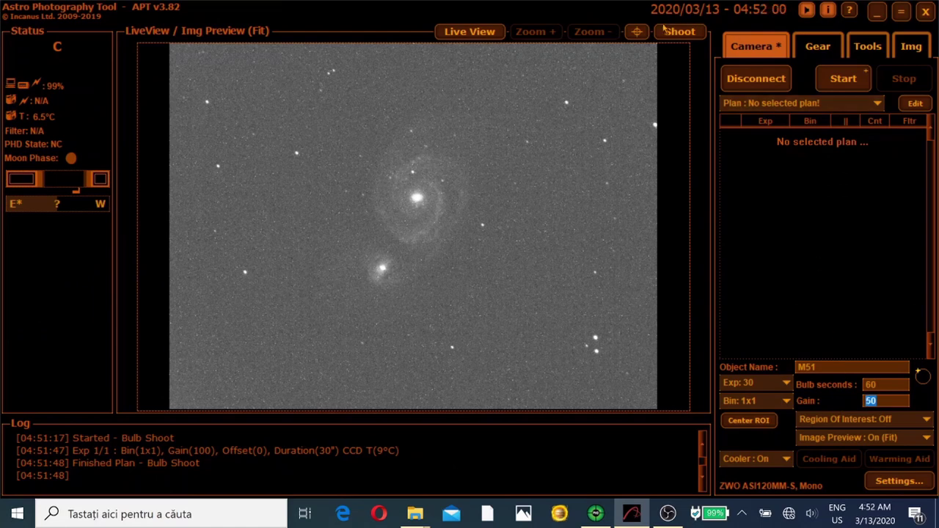
Start a bulb exposure of M51 with the ZWO ASI120MM-S camera
left_click(665, 30)
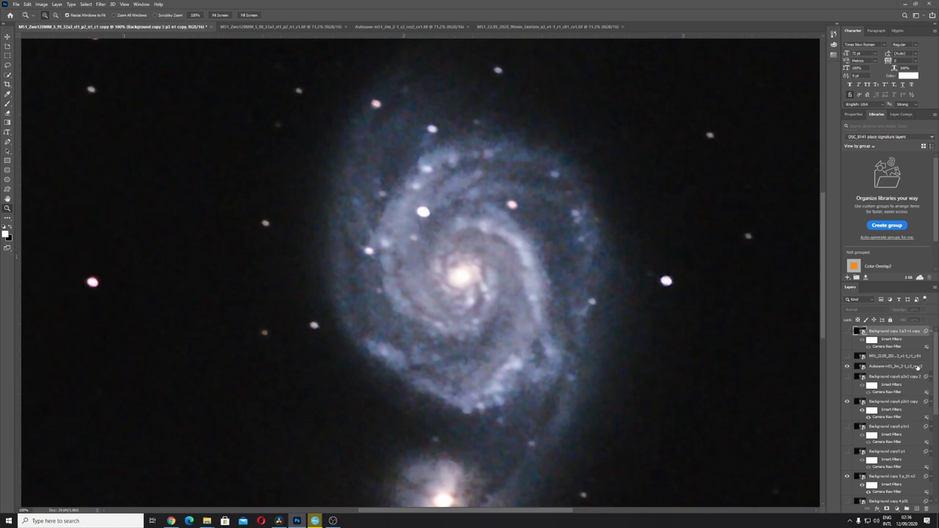
Turn on visibility of the grayscale top layer to show the monochrome M51 capture
left_click(847, 332)
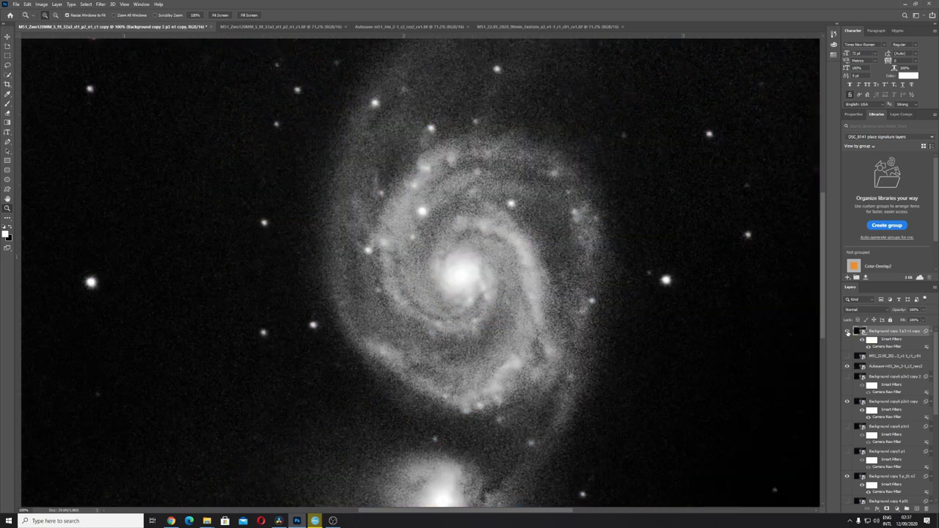
Hide the grayscale top layer to reveal the blue-tinted M51 image underneath
left_click(848, 332)
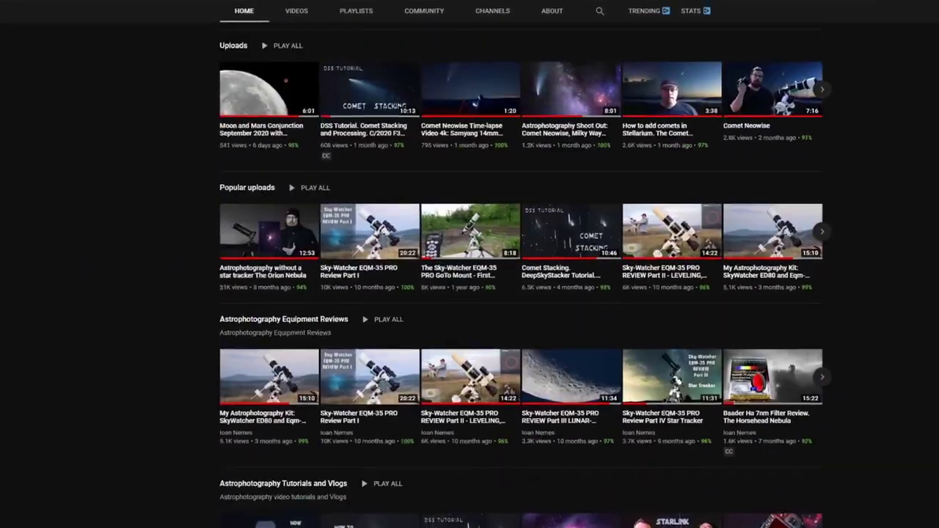
scroll(469, 264, "up", 5)
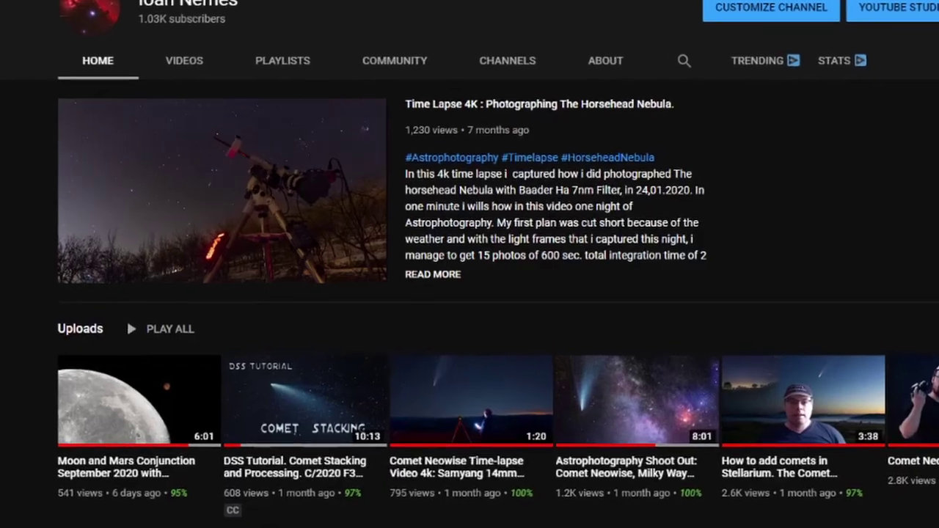
Scroll the channel Home tab to the Uploads and Popular uploads rows
scroll(469, 294, "down", 4)
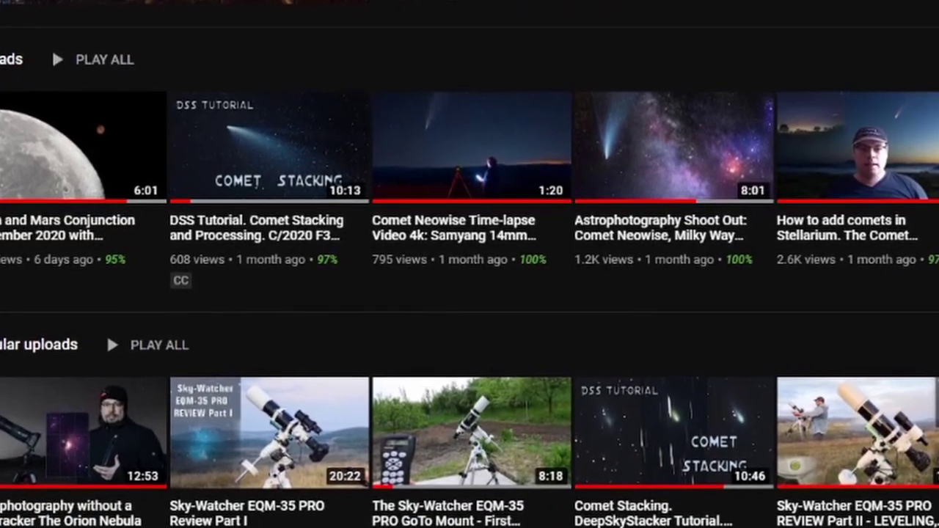